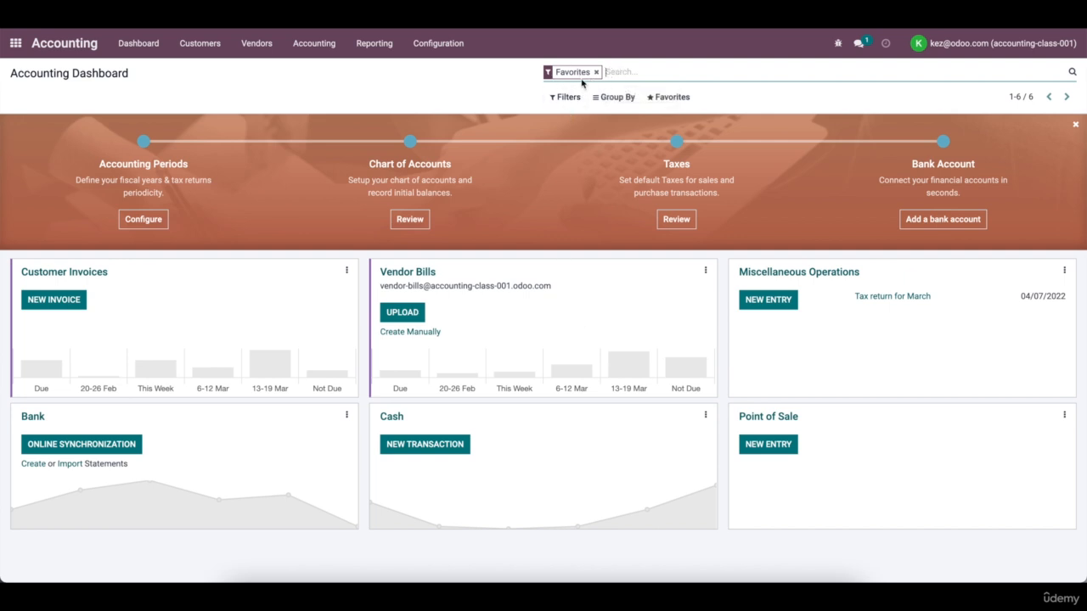
Remove the Favorites filter from the Accounting Dashboard and look over all the journals.
left_click(596, 72)
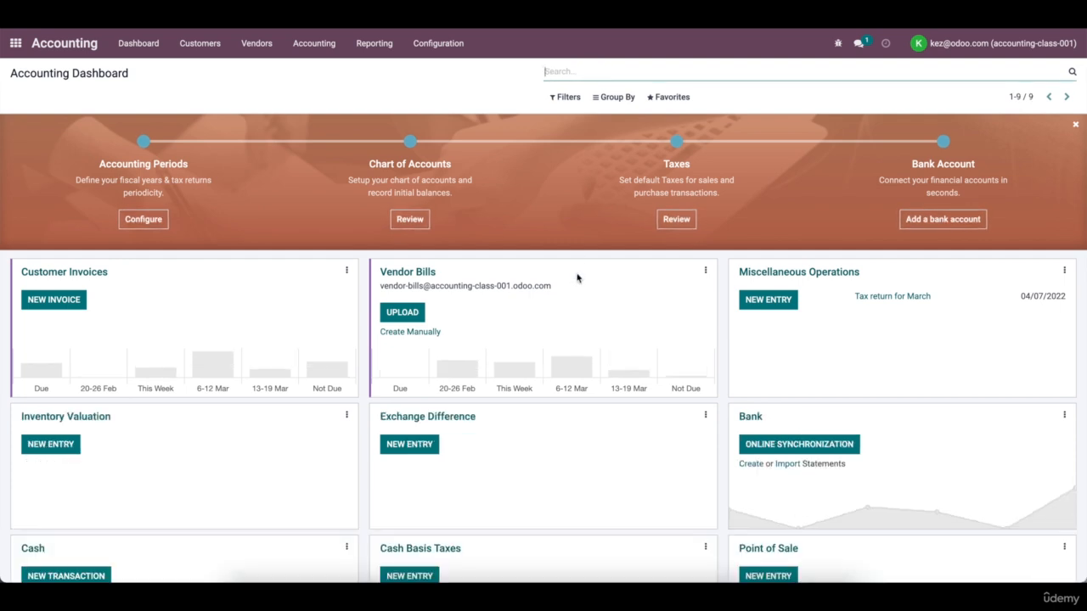
scroll(577, 278, "down", 1)
scroll(578, 278, "up", 1)
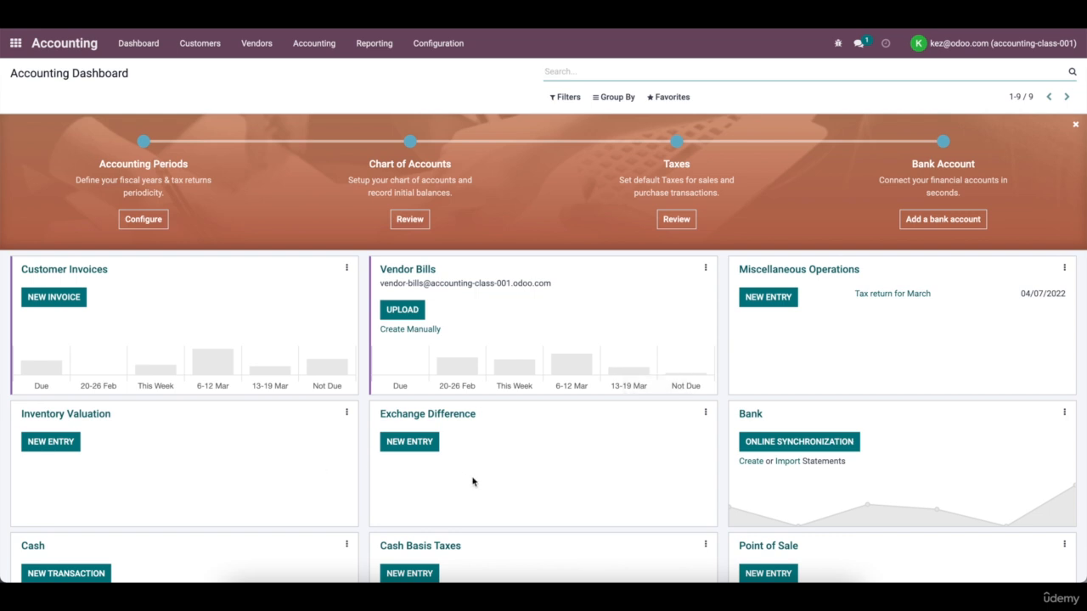
scroll(733, 484, "down", 1)
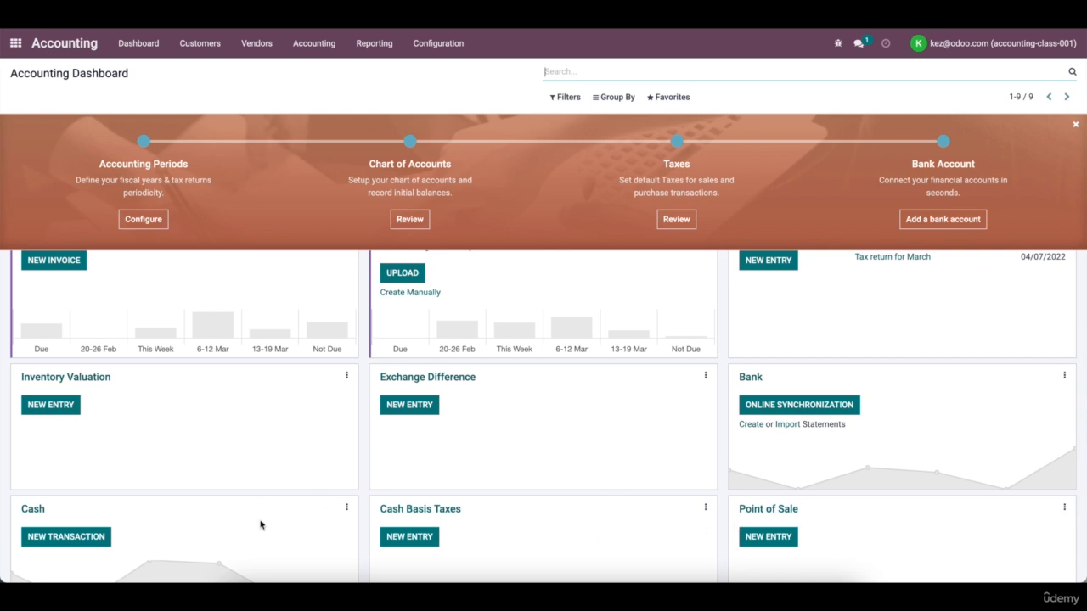
scroll(260, 524, "down", 1)
scroll(260, 522, "up", 2)
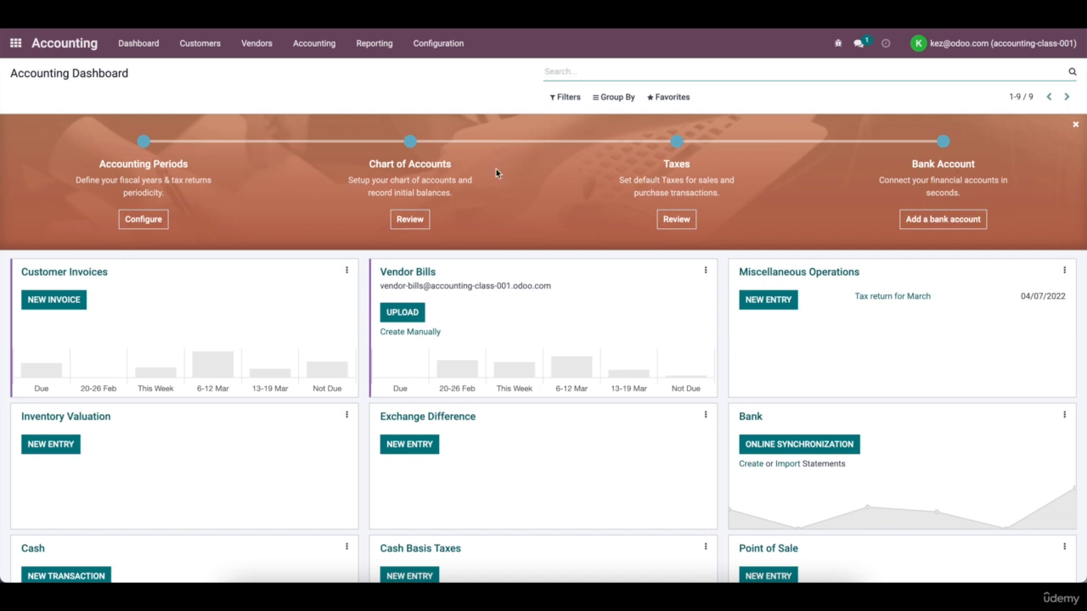
Open the Accounting settings, view the installable fiscal localization packages, and return to the settings.
left_click(435, 47)
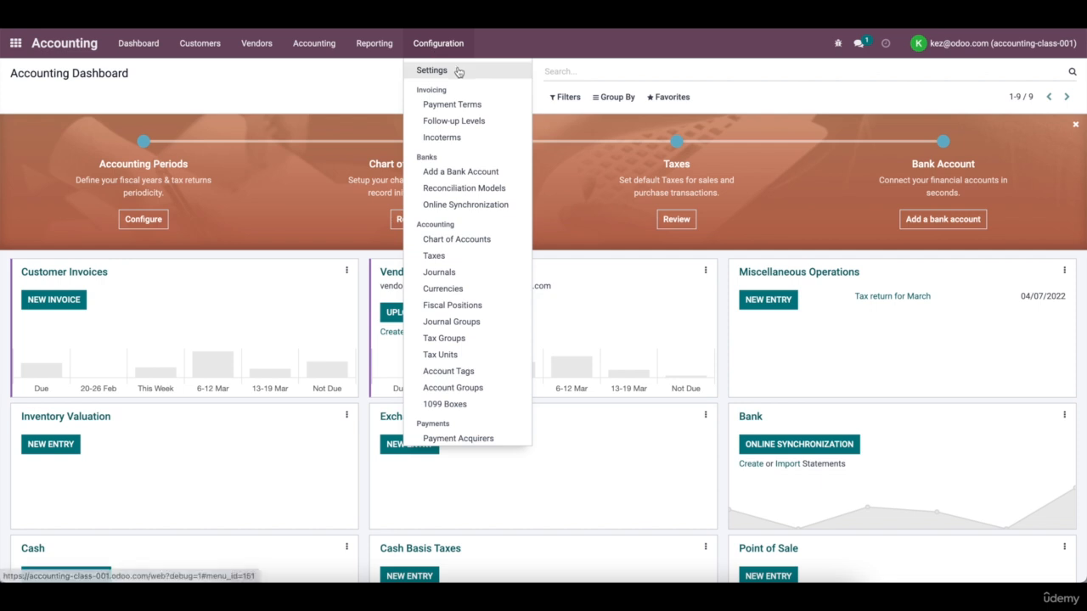
left_click(459, 71)
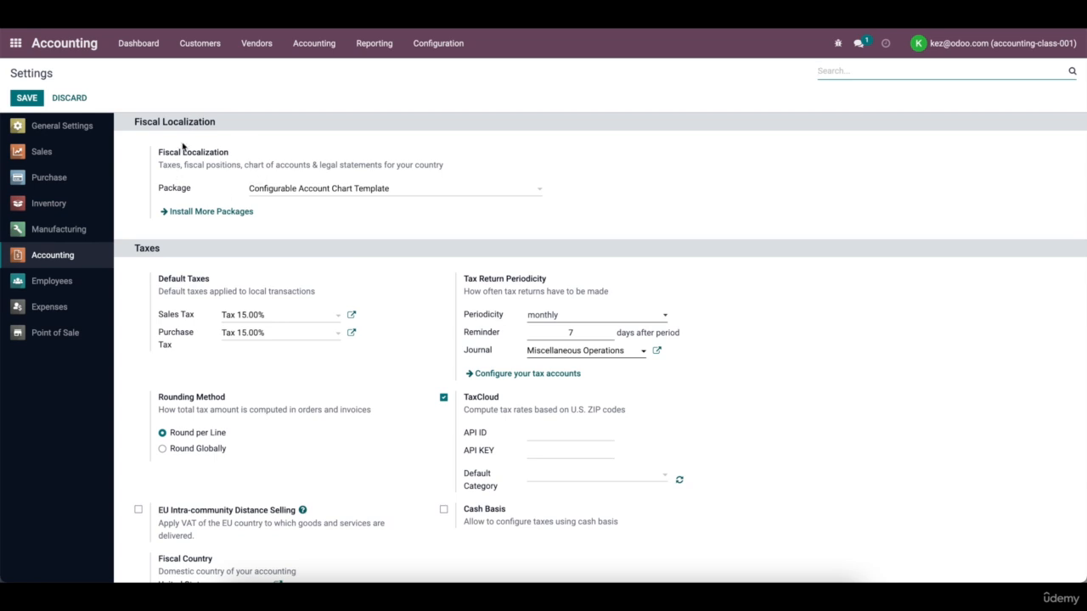
left_click(212, 219)
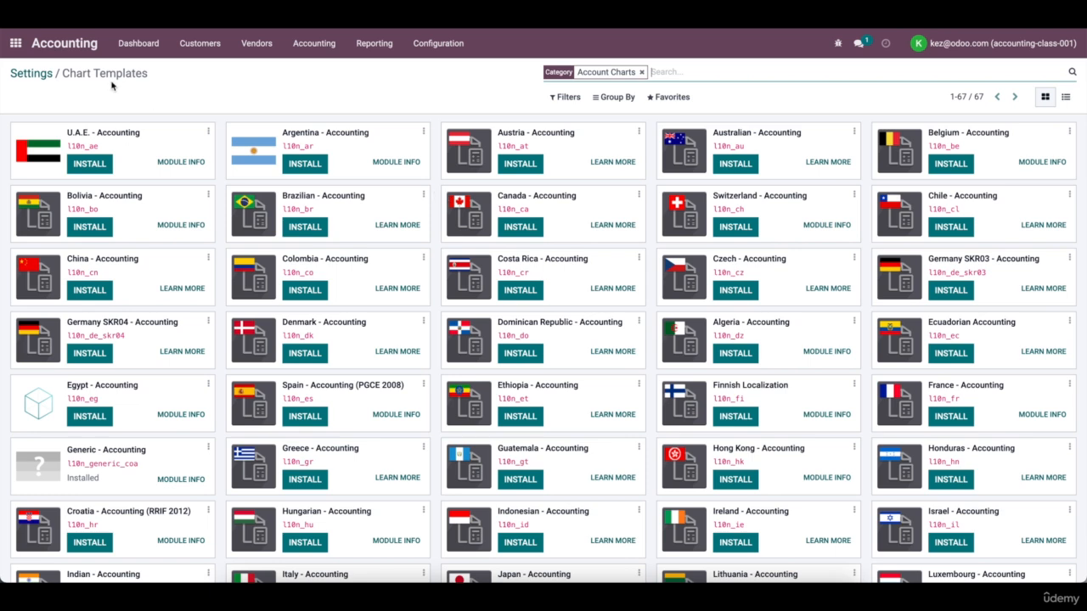
left_click(42, 79)
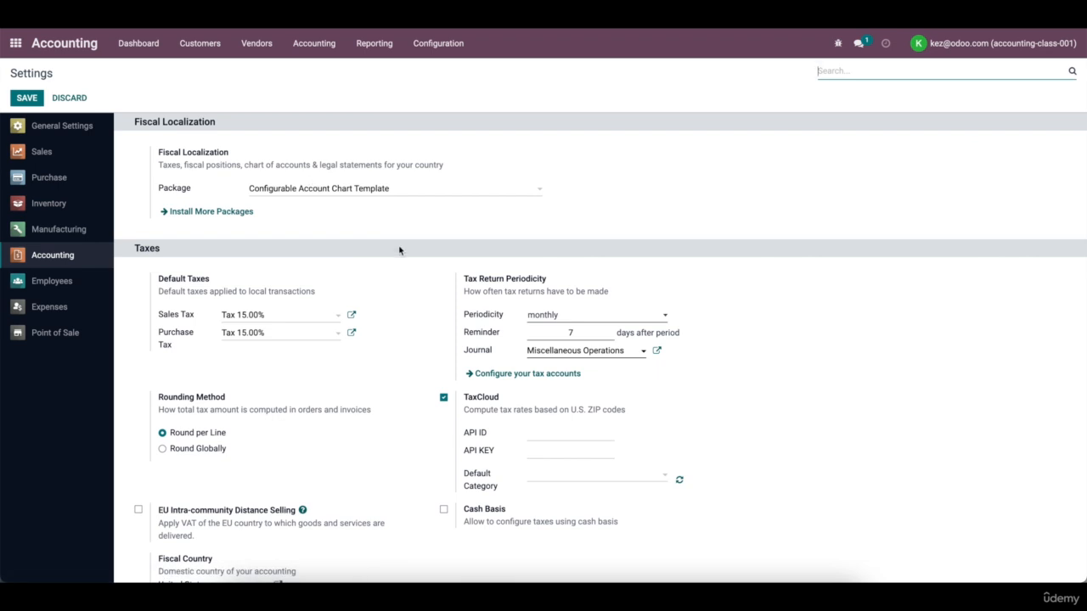
Review the default sales and purchase taxes and the available tax return periodicity options.
scroll(399, 249, "down", 2)
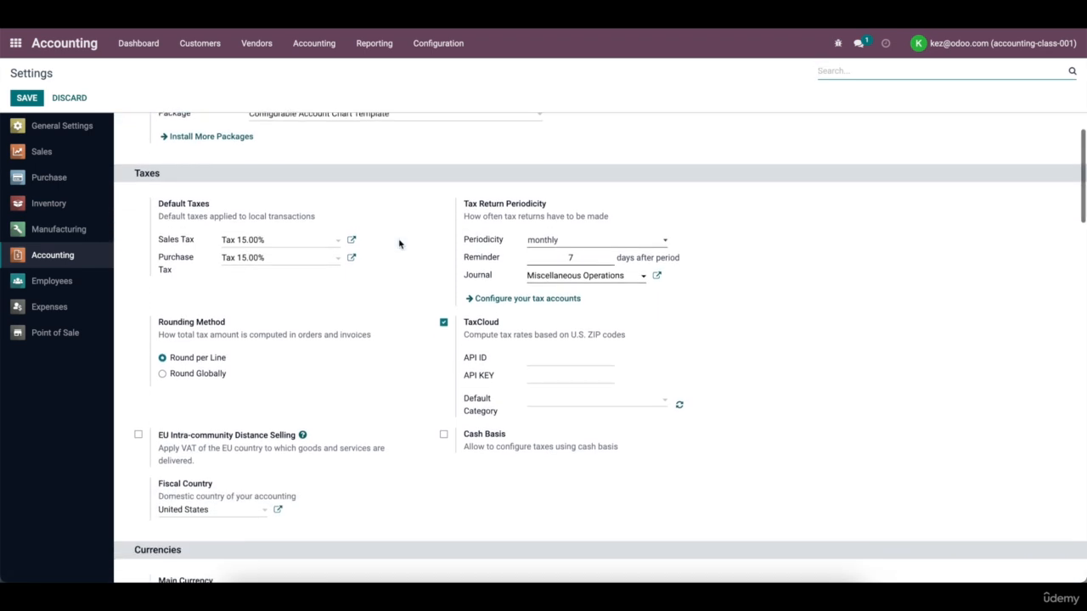
scroll(399, 244, "down", 1)
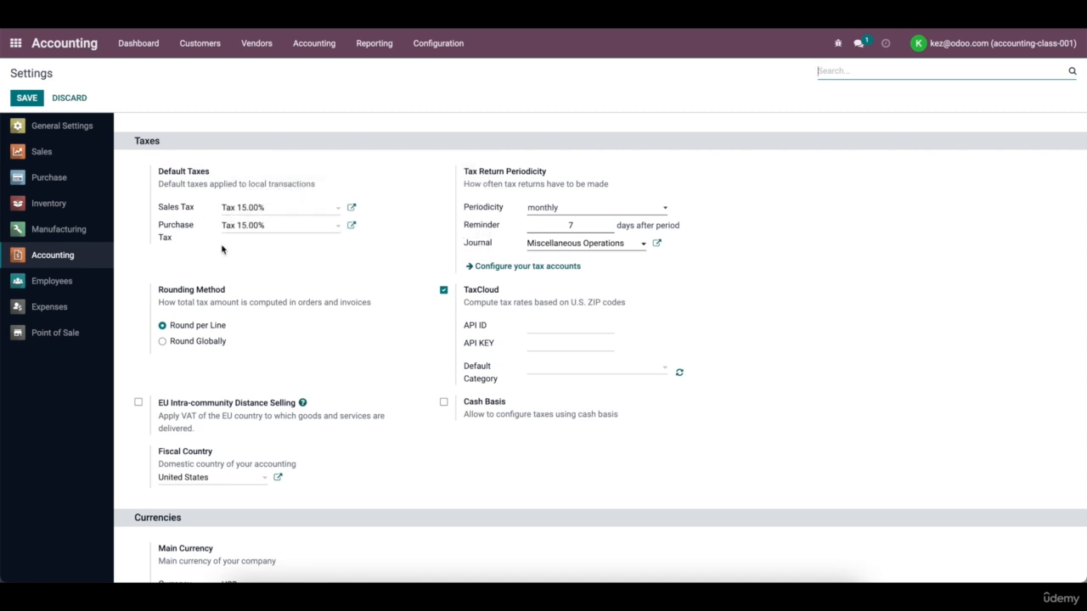
mouse_move(221, 249)
scroll(376, 218, "down", 1)
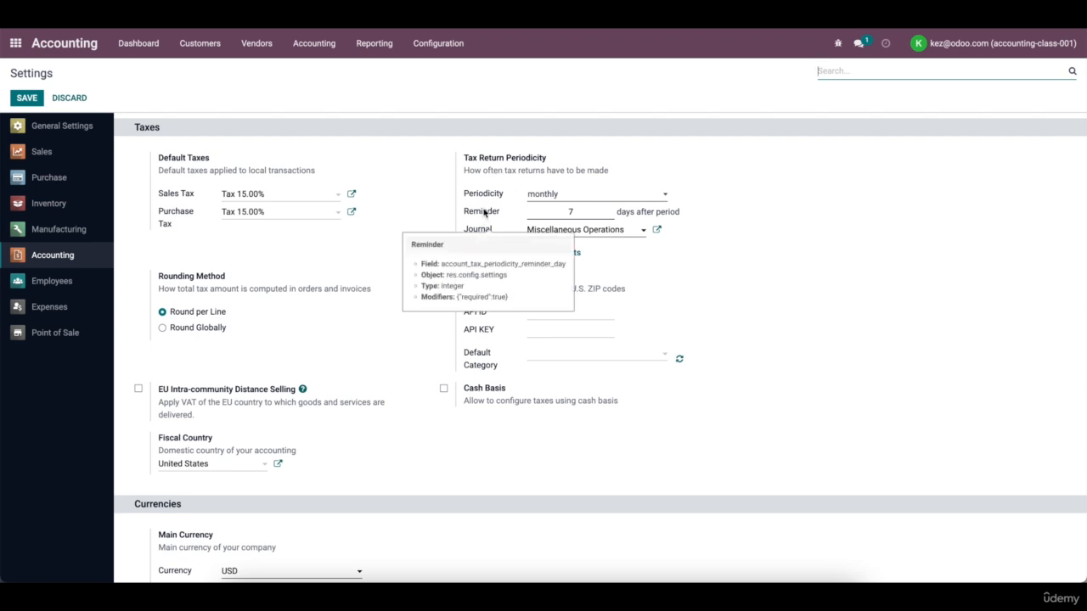
left_click(564, 196)
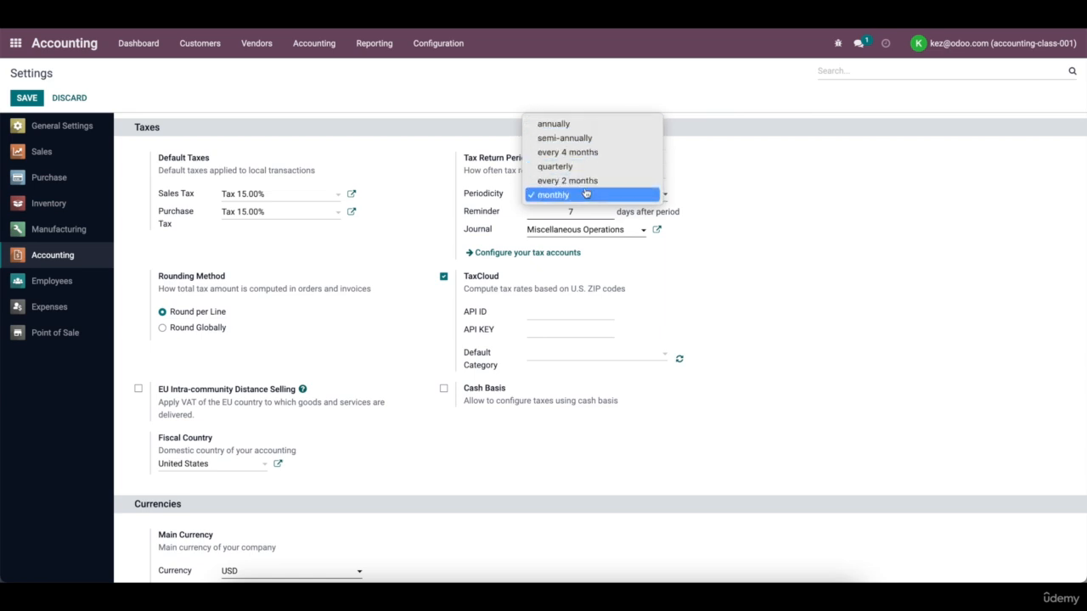
left_click(720, 201)
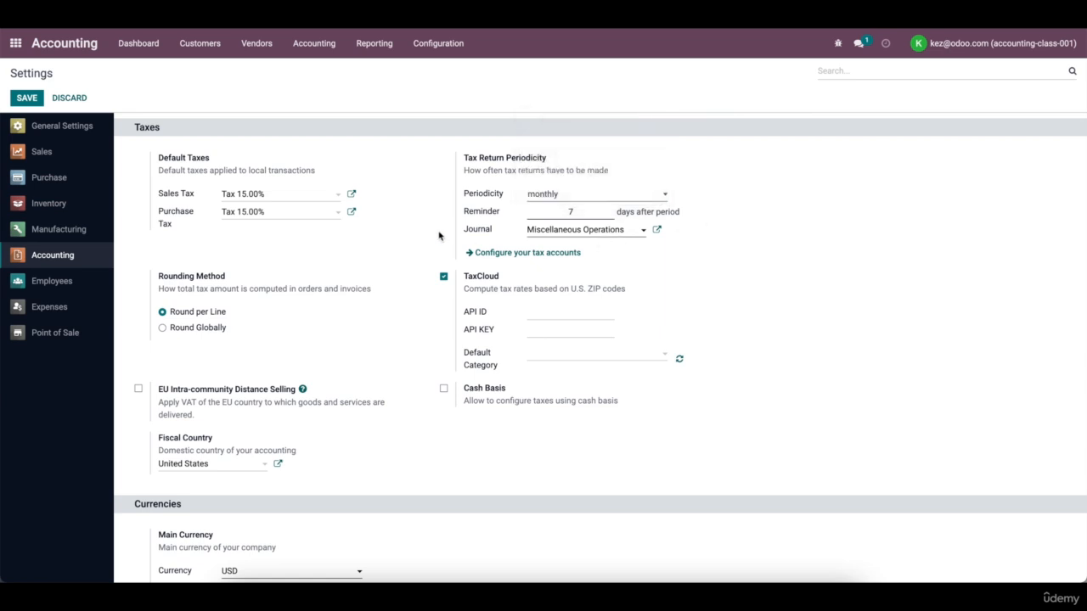
View the tax groups used to configure the tax accounts, and return to the settings.
mouse_move(512, 234)
scroll(636, 254, "down", 2)
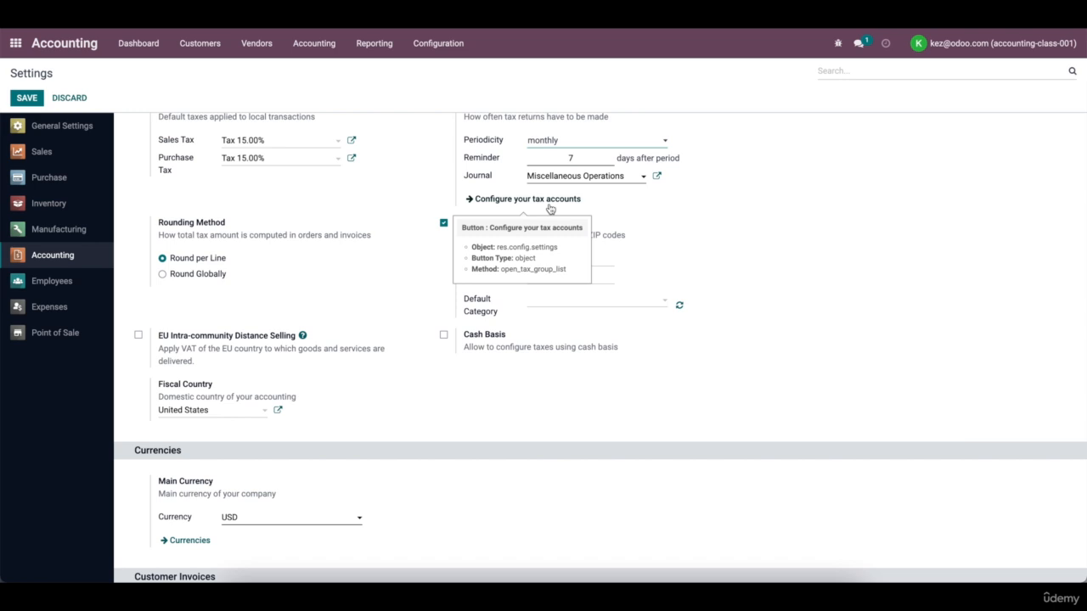
left_click(550, 204)
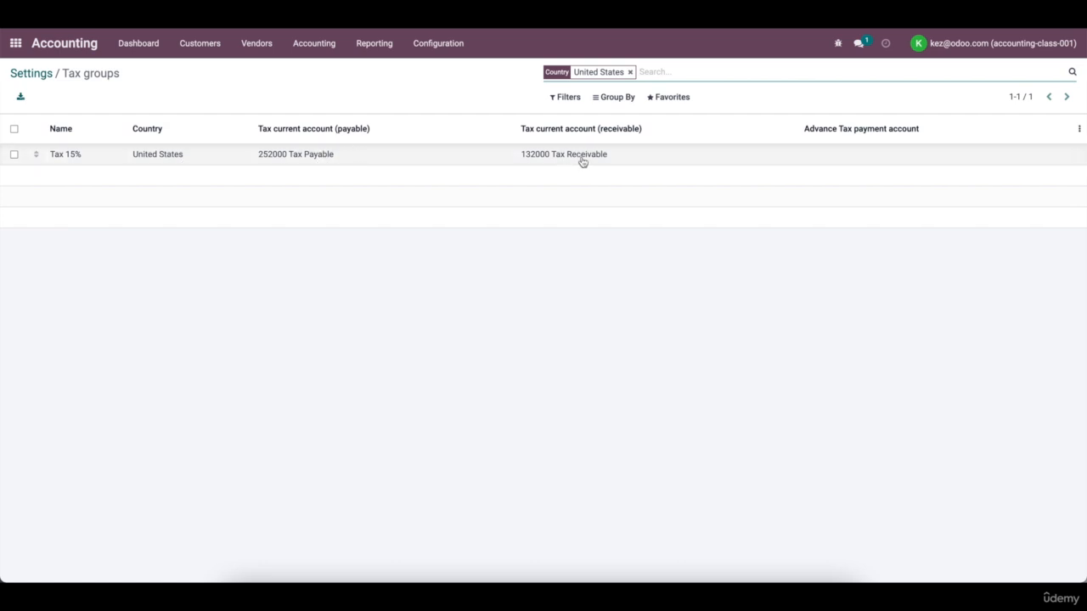
left_click(31, 73)
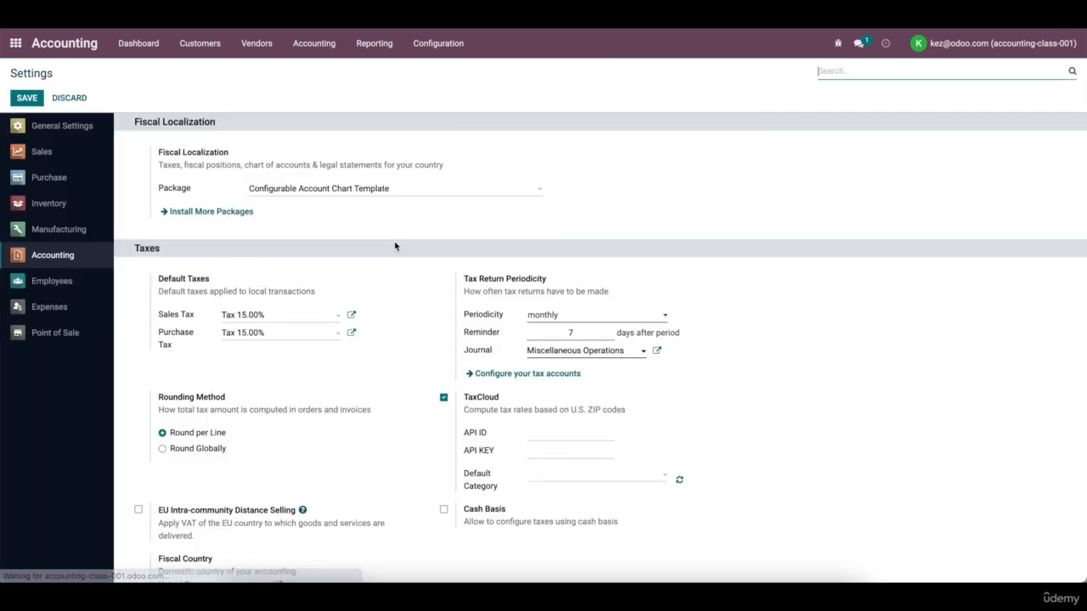
Disable the TaxCloud option in the Taxes settings and accept the uninstallation of its related modules.
scroll(395, 247, "down", 2)
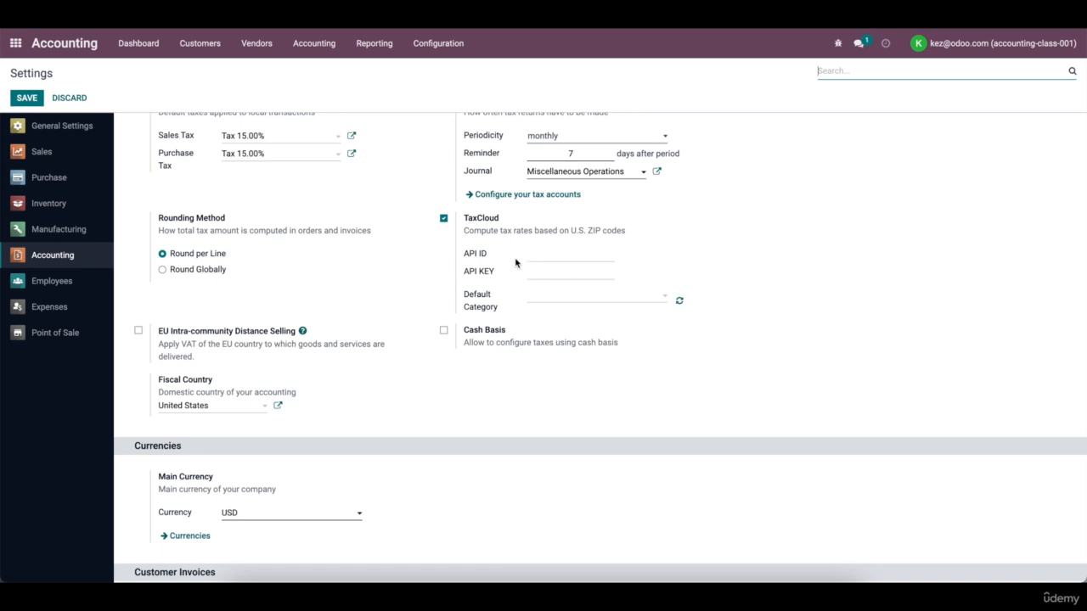
left_click(444, 222)
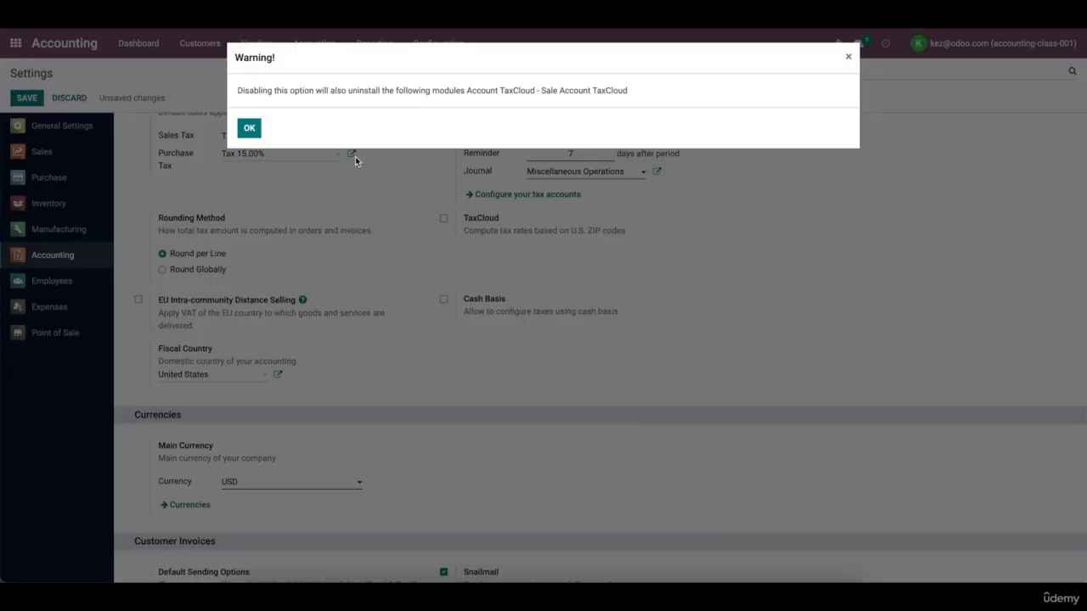
left_click(248, 130)
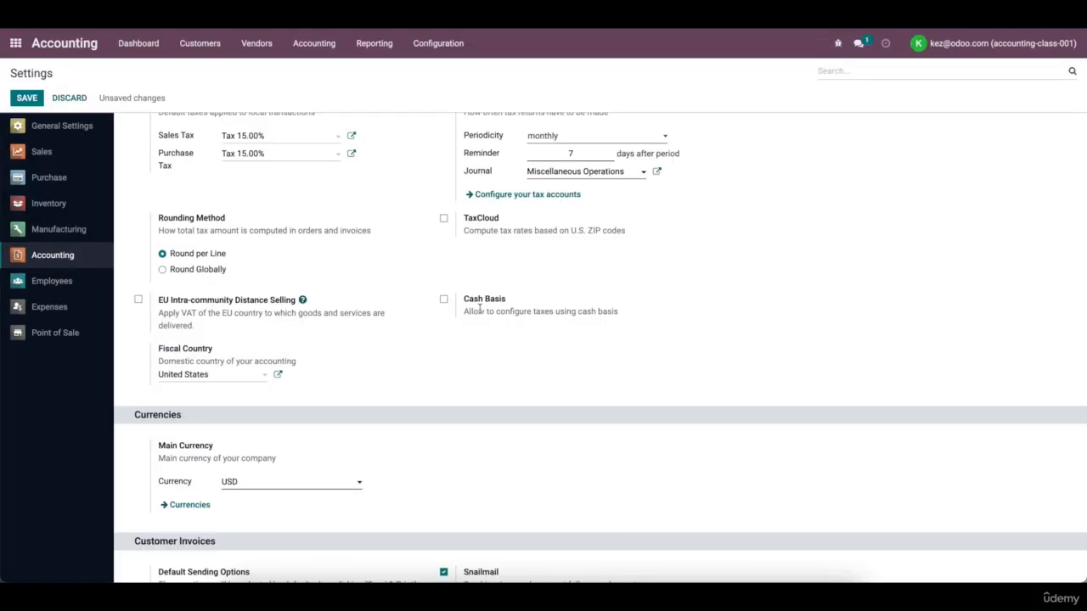
Review the fiscal country and main currency settings, and save the pending Accounting settings change.
scroll(475, 301, "down", 1)
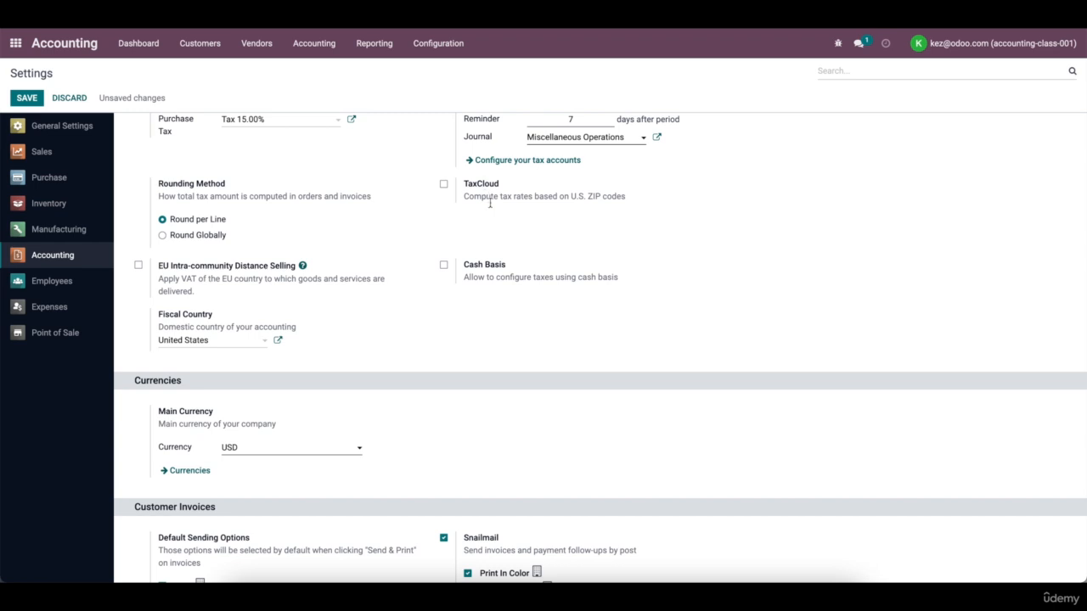
scroll(343, 253, "down", 1)
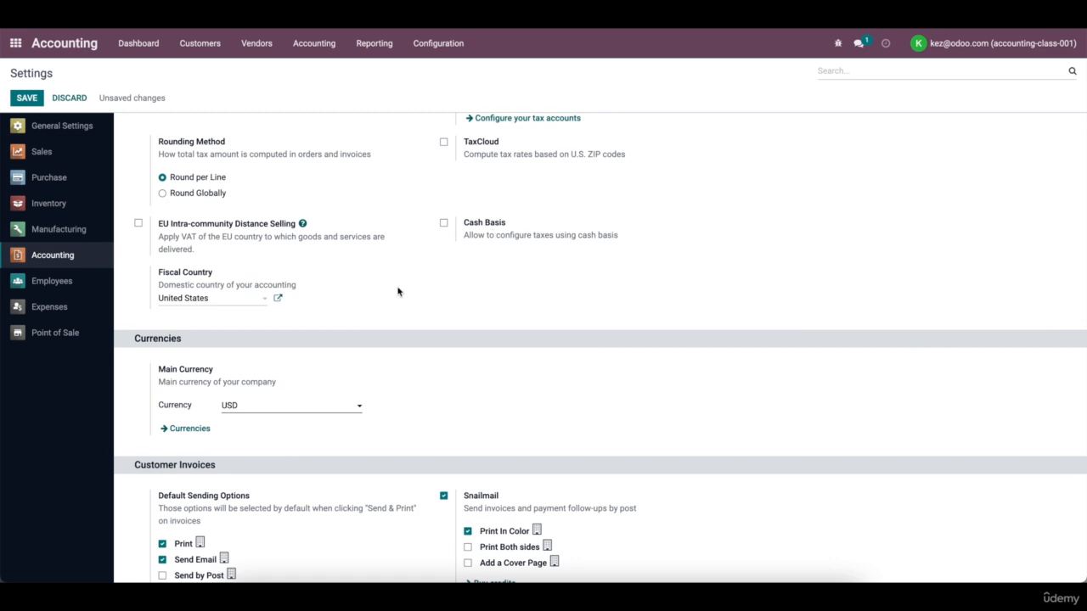
scroll(399, 291, "down", 3)
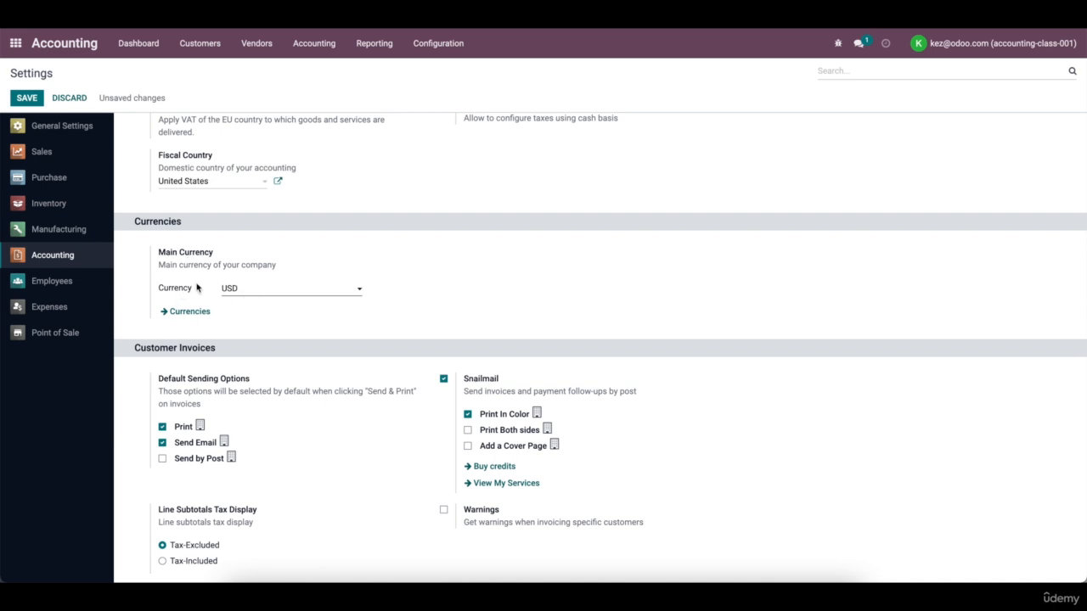
left_click(190, 312)
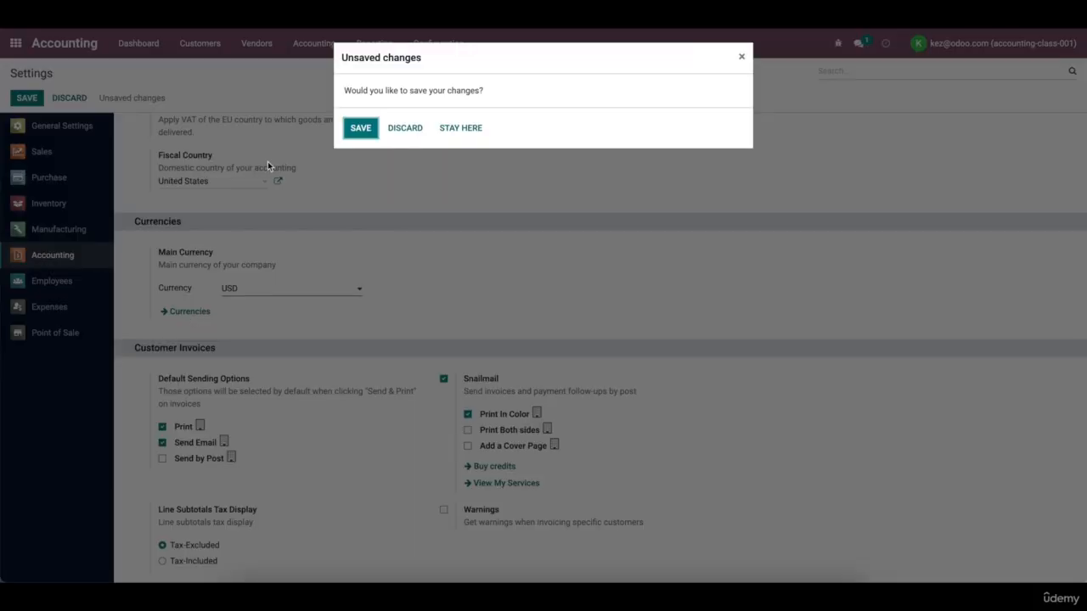
left_click(469, 128)
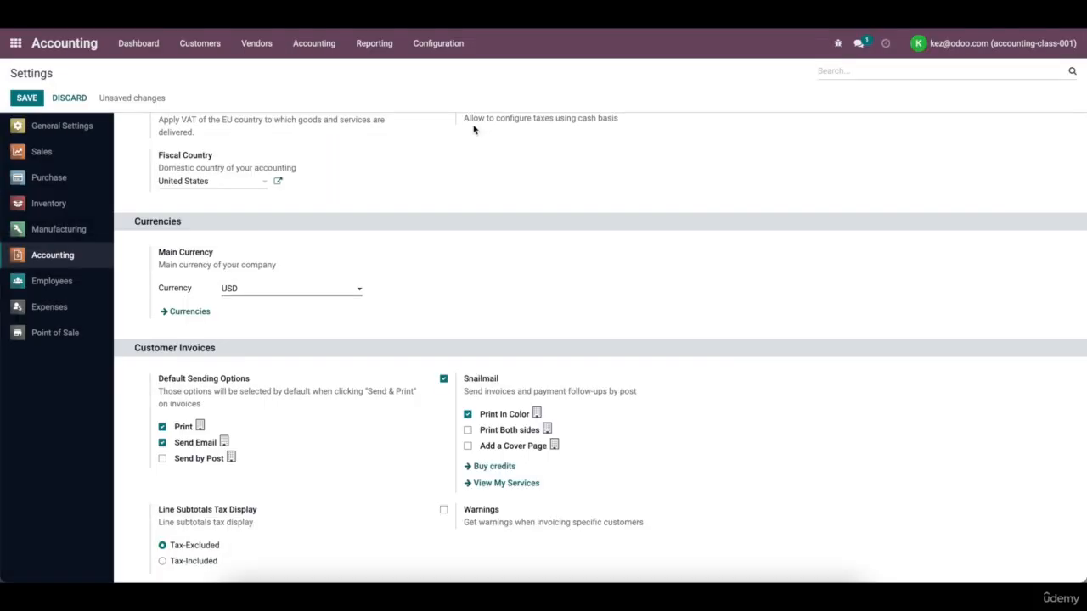
left_click(26, 98)
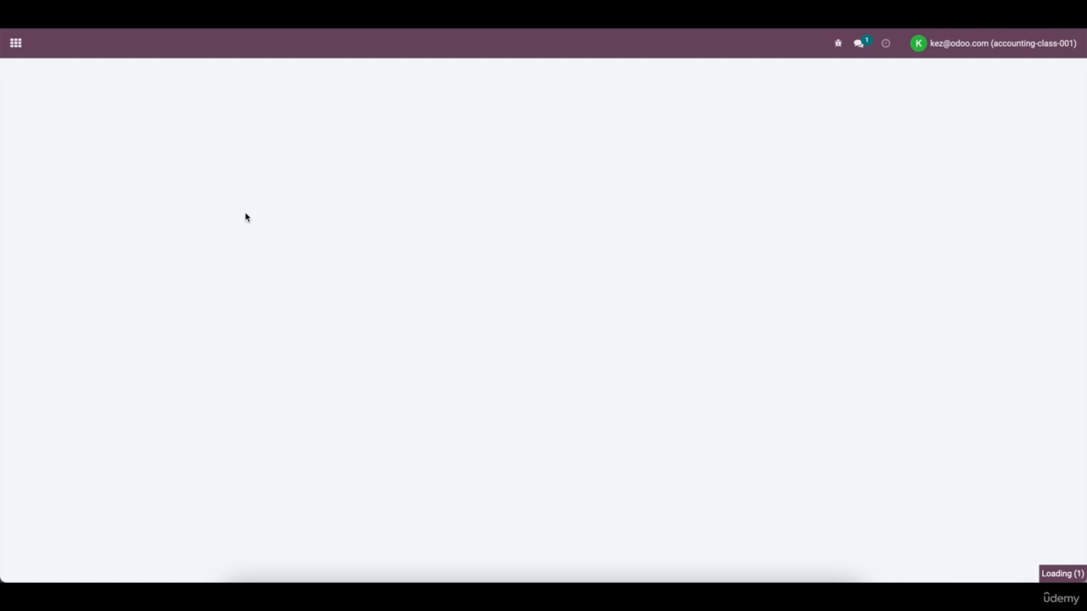
View the list of available currencies from the Currencies settings, and return to the settings.
scroll(246, 217, "down", 5)
scroll(246, 217, "down", 3)
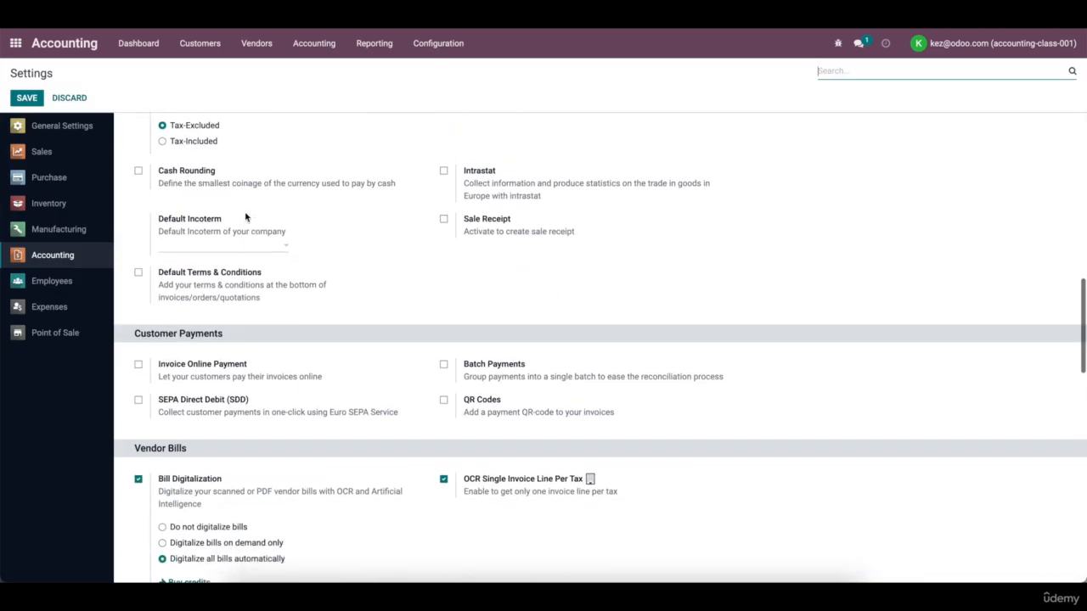
scroll(245, 217, "up", 5)
left_click(192, 219)
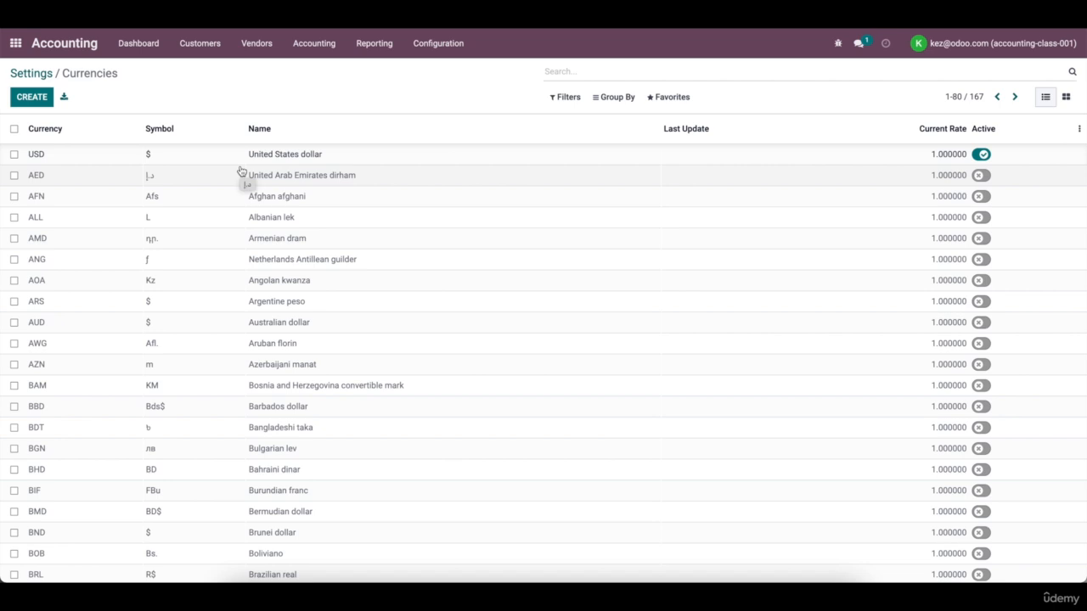
left_click(48, 75)
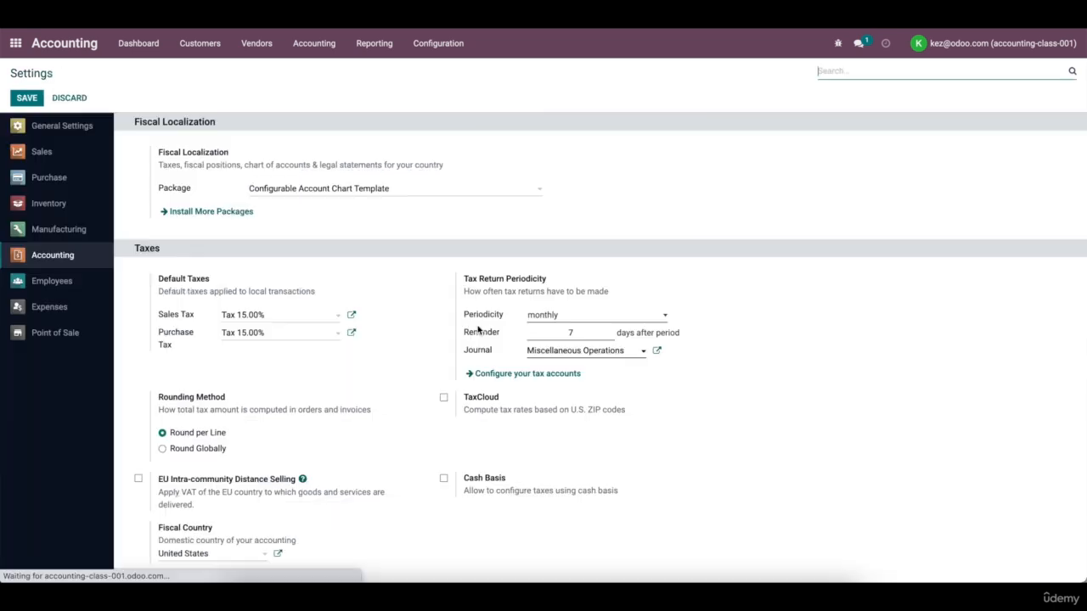
Disable the Snailmail option for customer invoices and accept the uninstallation of its related modules.
scroll(363, 429, "down", 2)
scroll(364, 428, "down", 2)
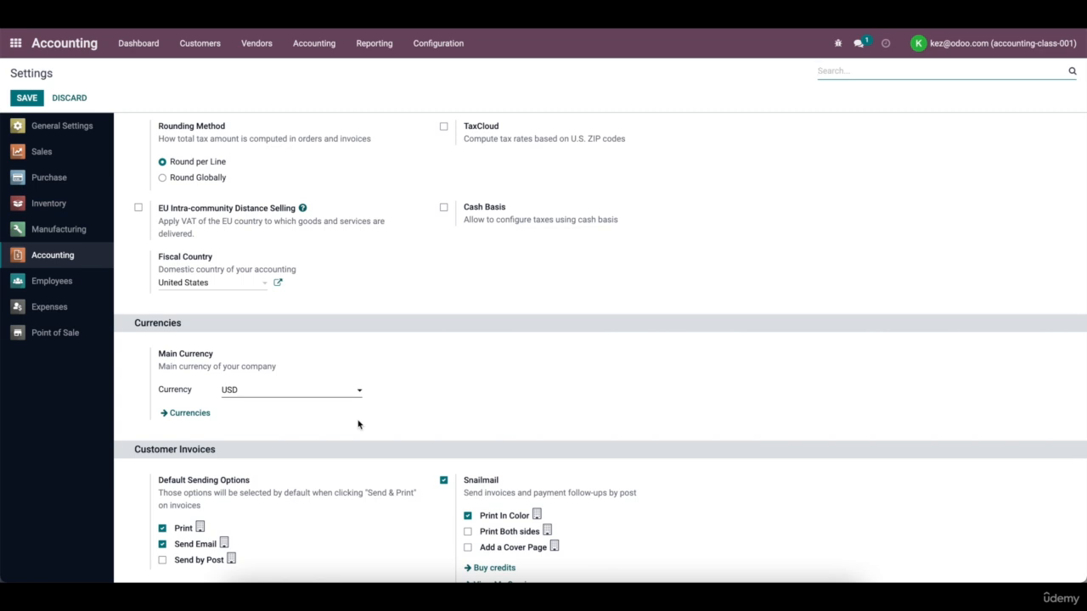
scroll(358, 424, "down", 4)
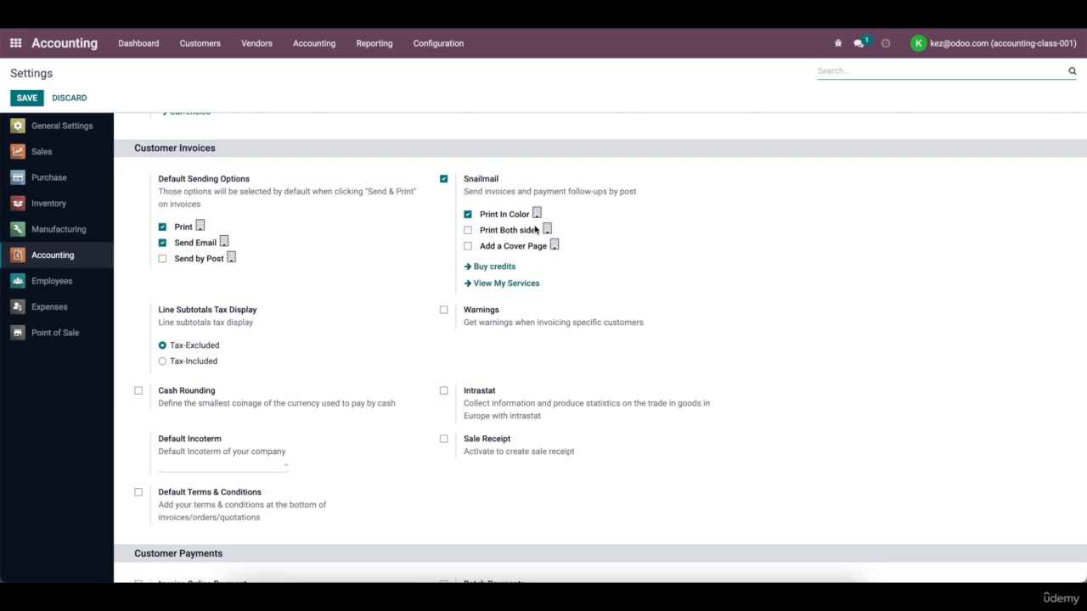
left_click(443, 179)
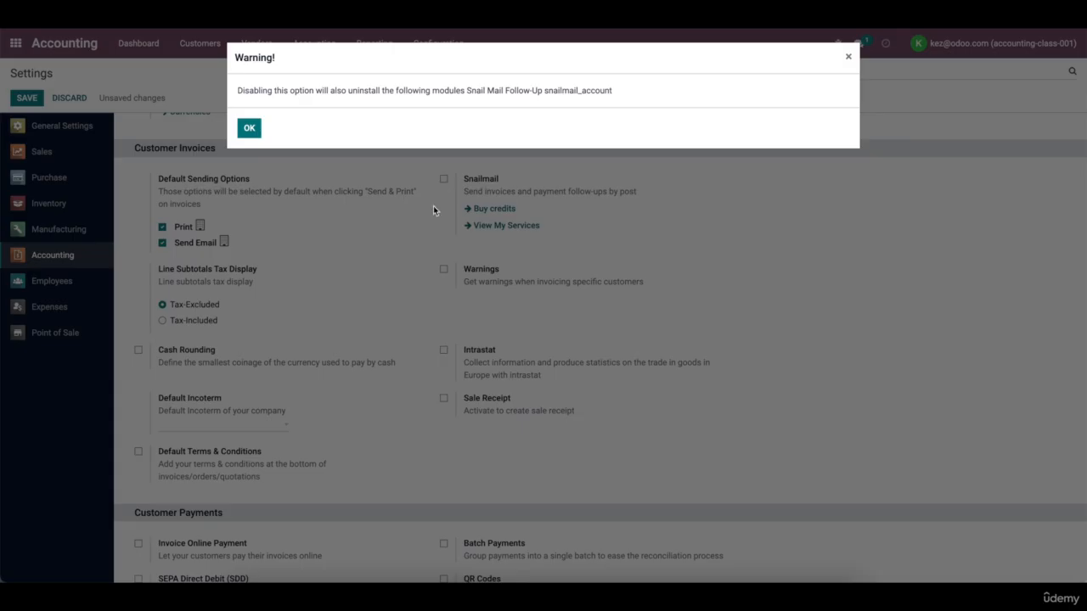
left_click(247, 129)
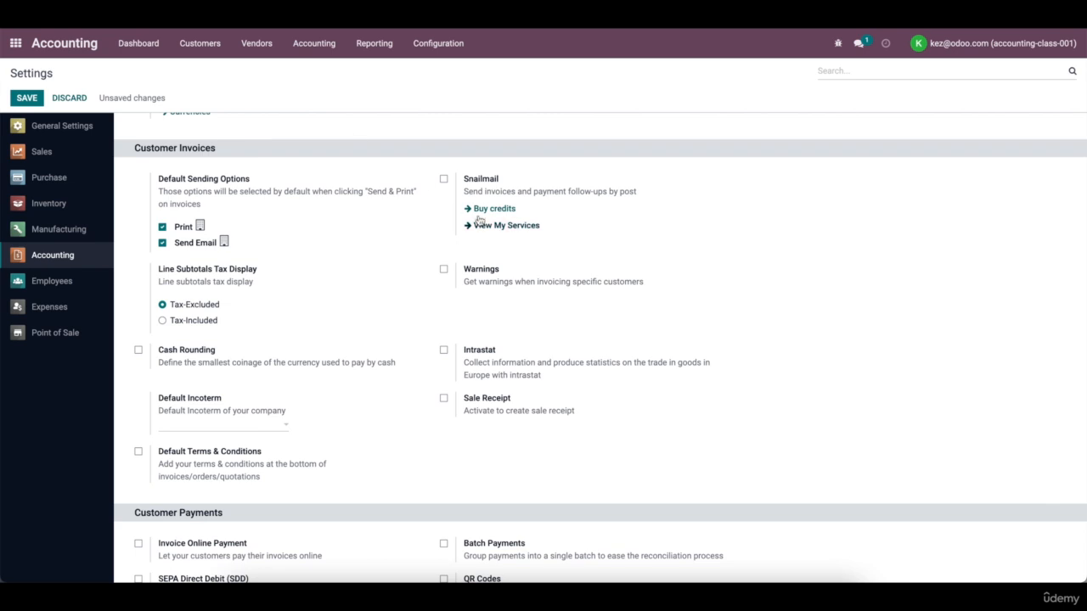
Review the remaining Customer Invoices options and the Customer Payments settings, including Batch Payments and QR Codes.
scroll(397, 253, "down", 1)
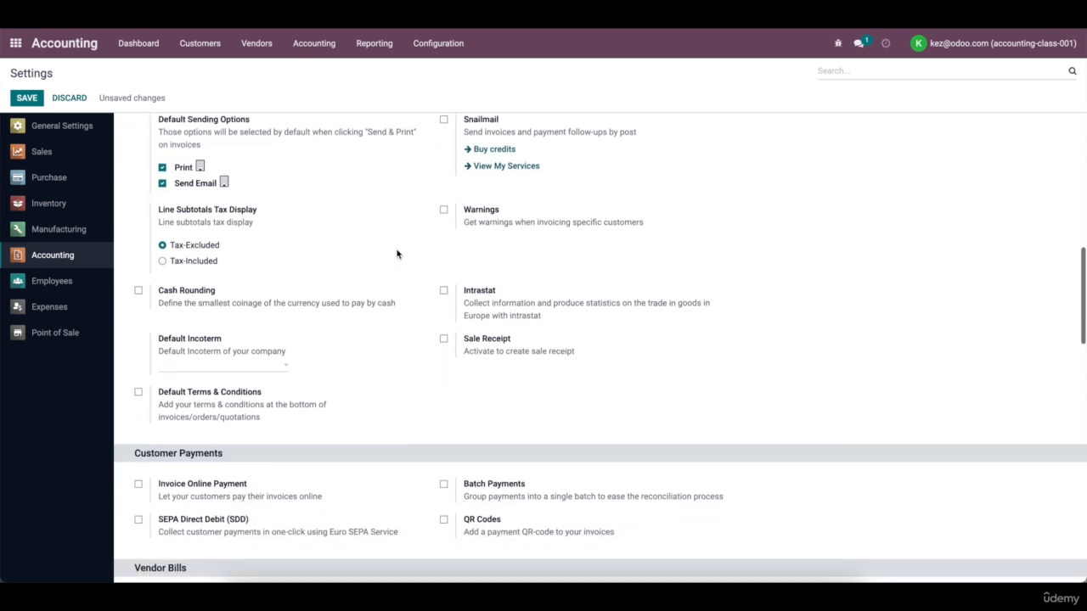
scroll(254, 269, "down", 1)
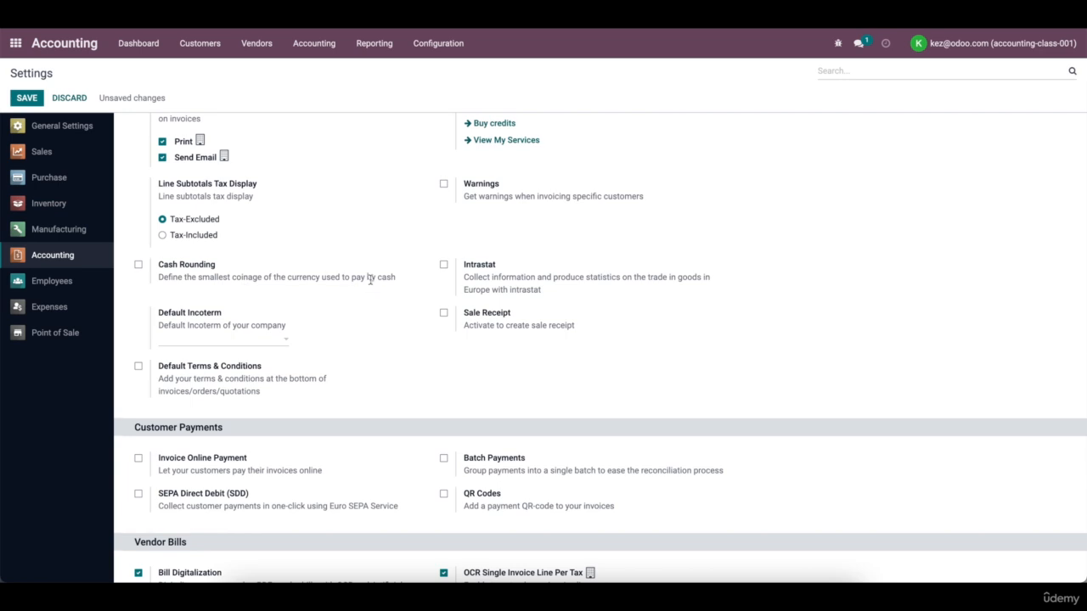
scroll(371, 284, "down", 1)
scroll(370, 284, "down", 1)
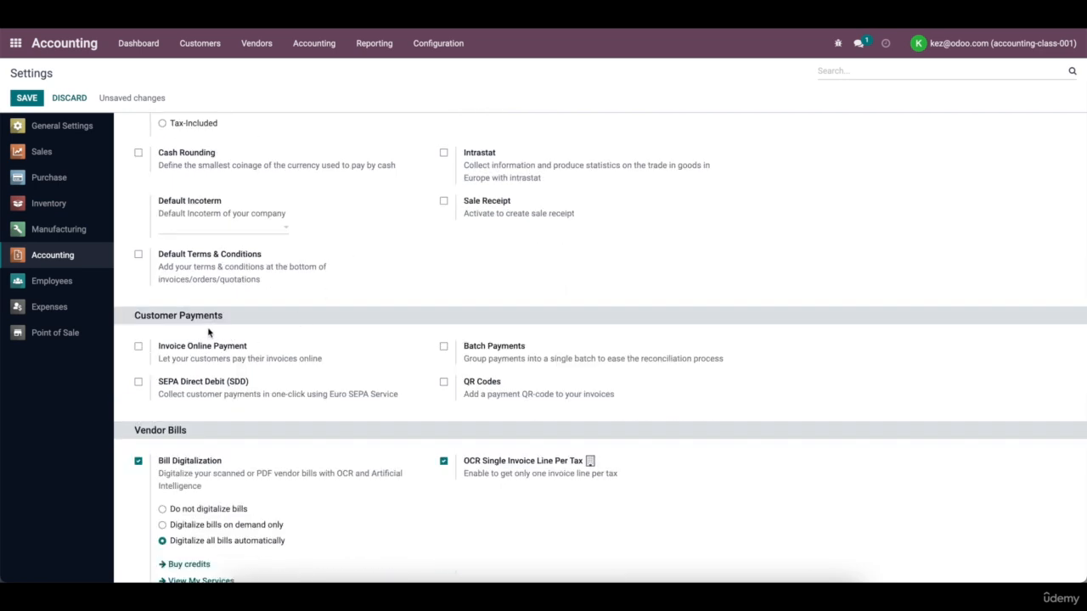
scroll(208, 333, "down", 1)
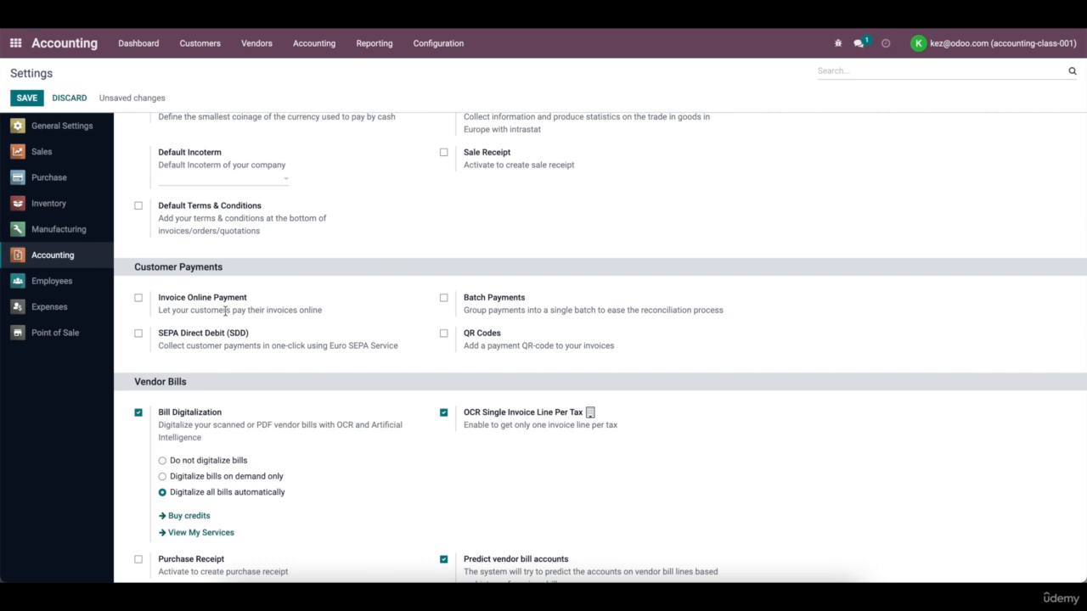
mouse_move(519, 298)
scroll(422, 302, "down", 1)
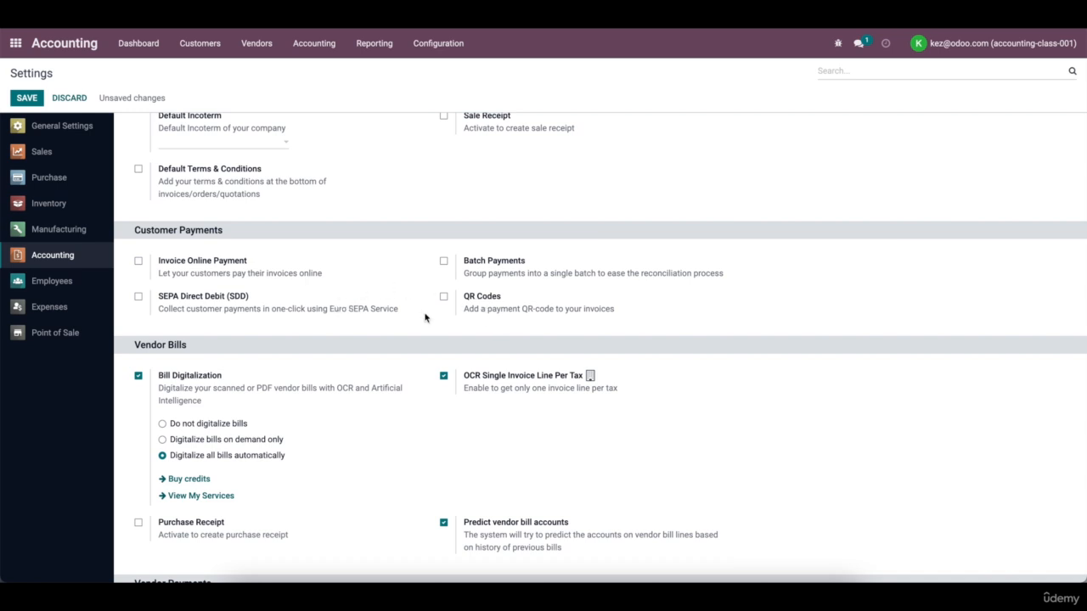
Disable the Bill Digitalization option in the Vendor Bills settings and confirm the change.
scroll(424, 318, "down", 5)
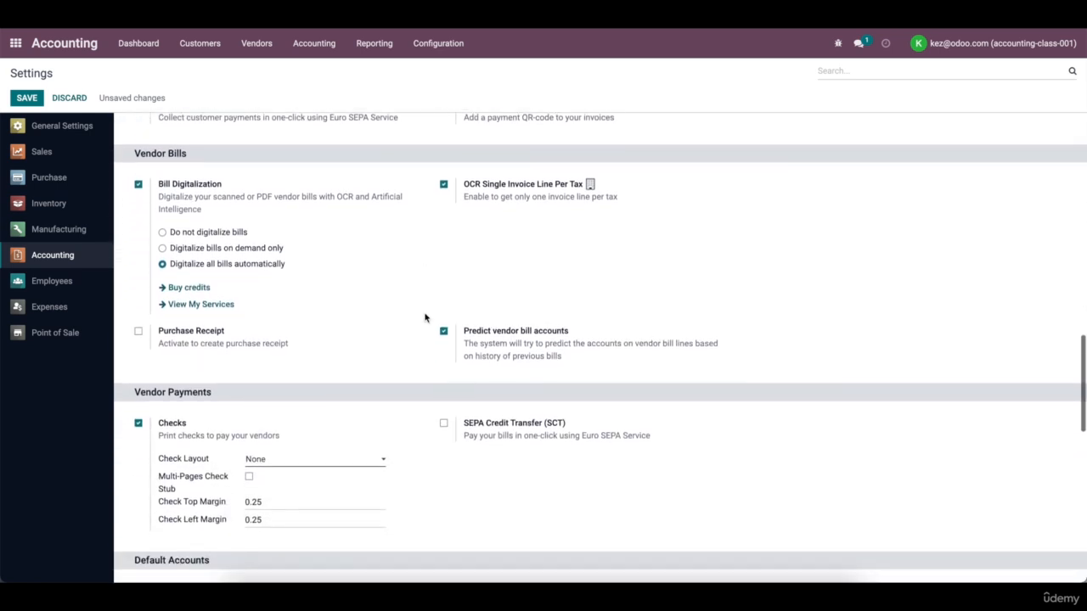
scroll(428, 316, "up", 1)
scroll(416, 253, "down", 1)
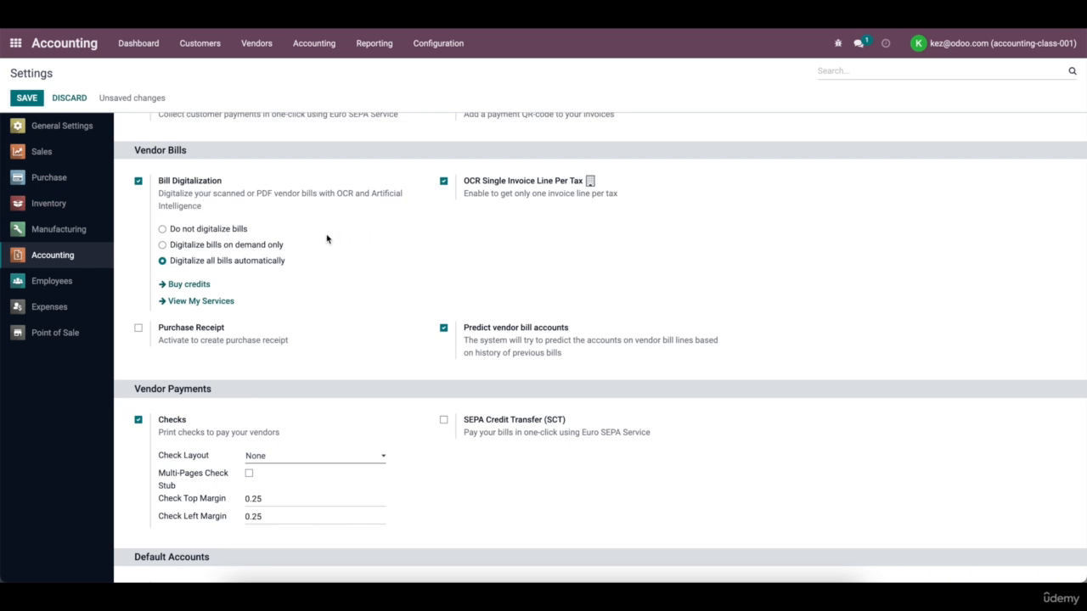
left_click(139, 182)
left_click(249, 129)
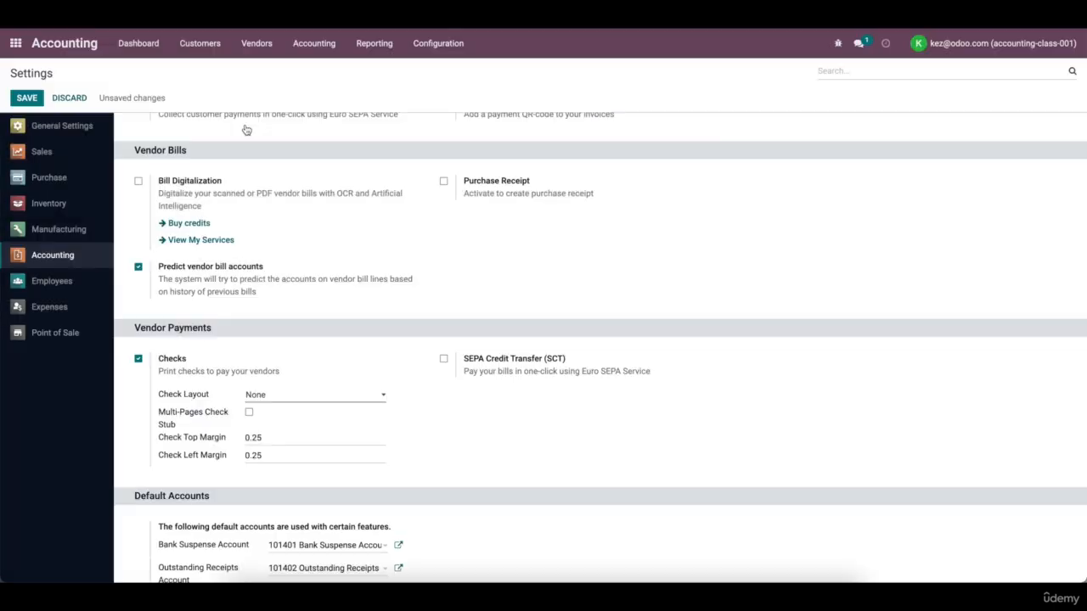
Examine the Checks options under Vendor Payments, including the available check layouts, and close the layout choices without selecting another.
scroll(195, 239, "down", 2)
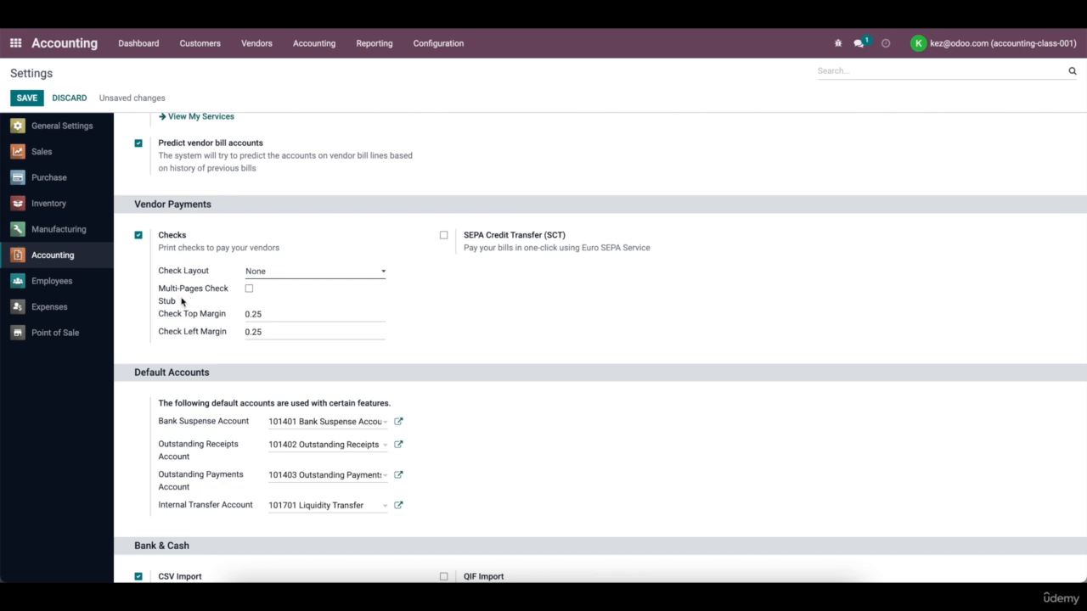
mouse_move(179, 301)
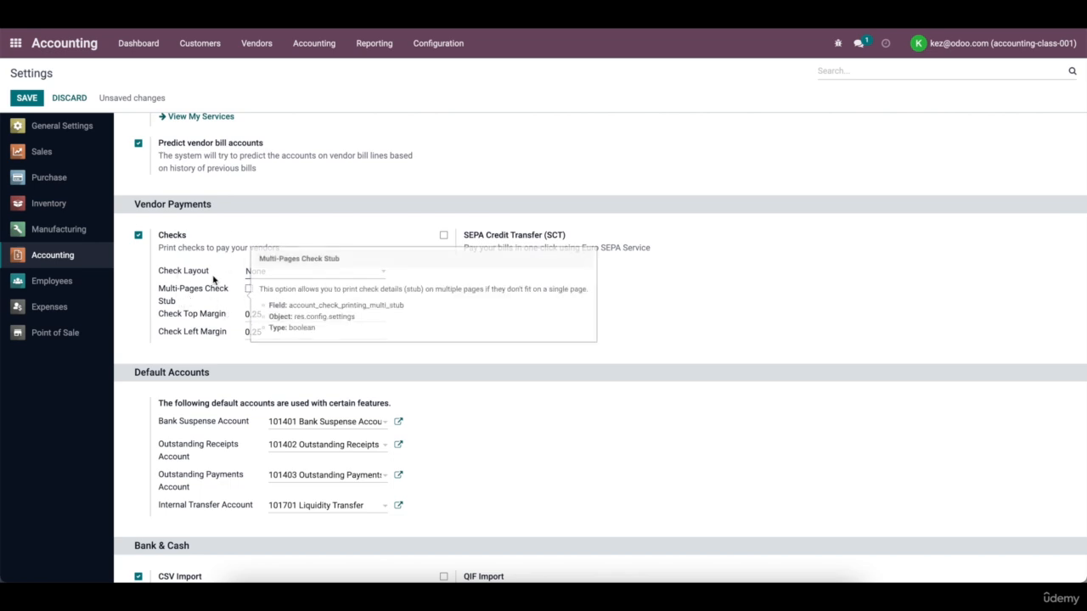
left_click(291, 271)
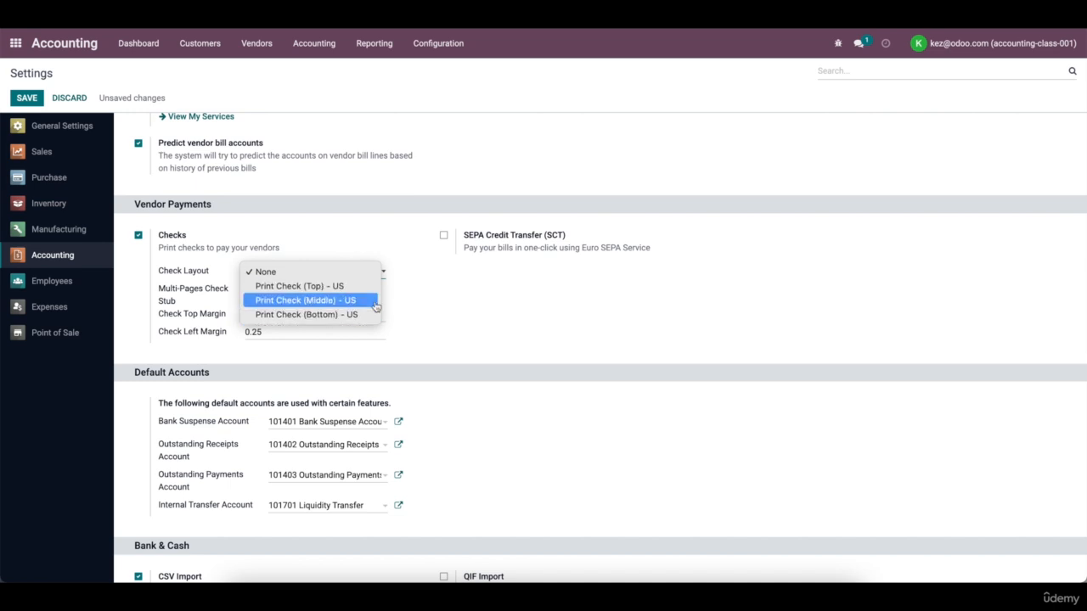
left_click(444, 308)
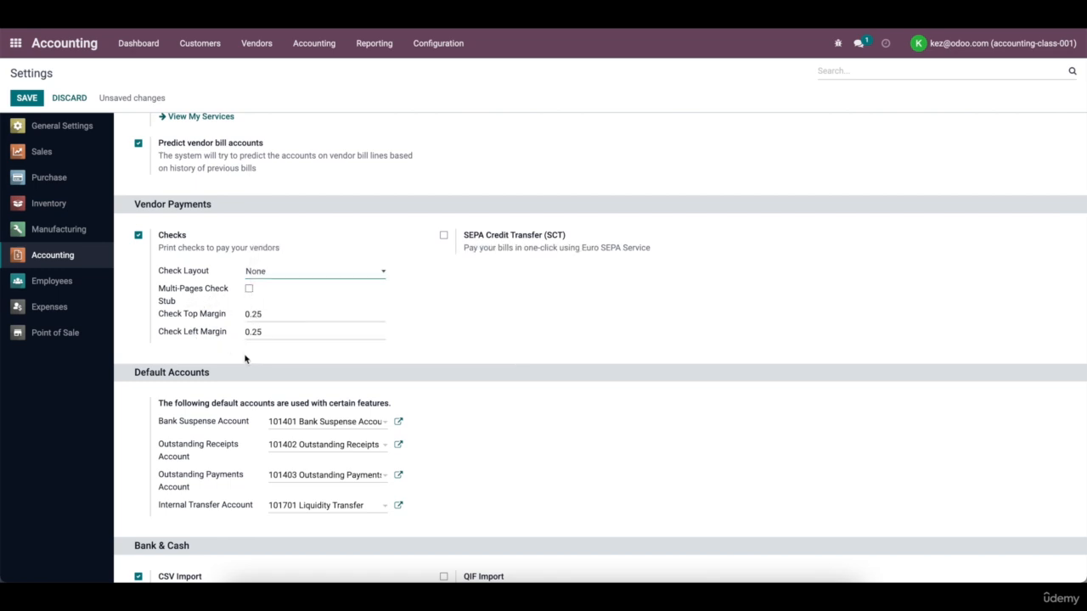
Review the Default Accounts, Bank & Cash, Accounting Import, Fiscal Periods, Analytics and Reporting settings.
scroll(245, 359, "down", 1)
scroll(433, 343, "down", 2)
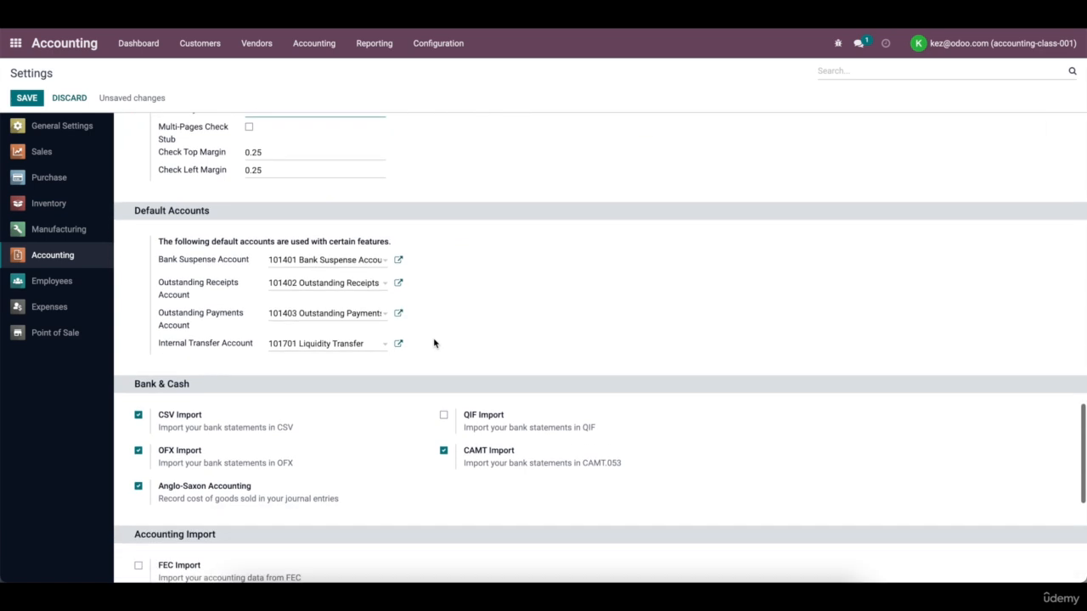
scroll(433, 343, "up", 1)
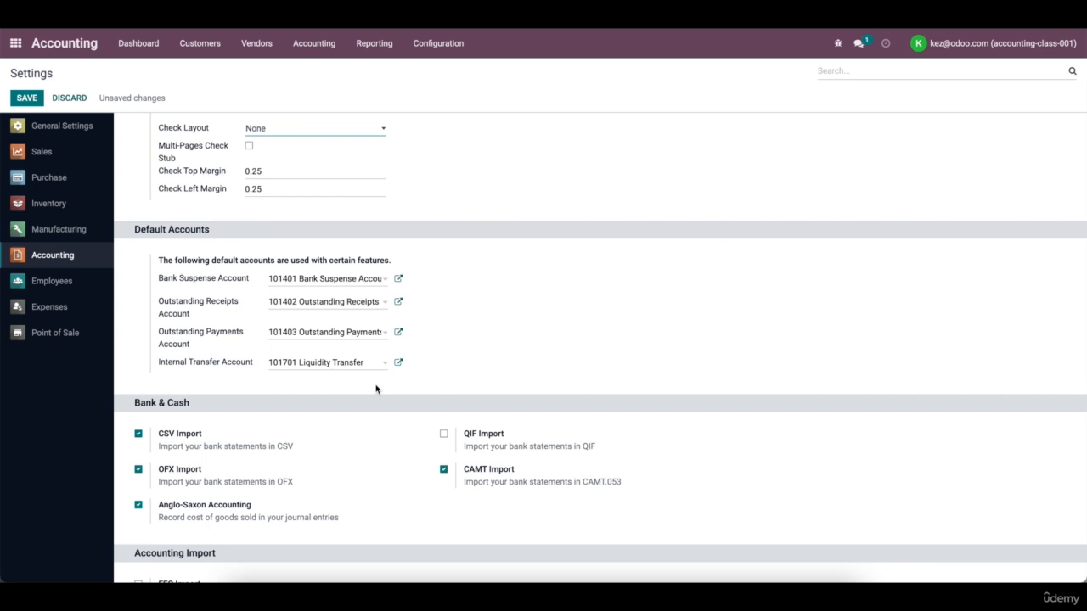
scroll(376, 388, "down", 5)
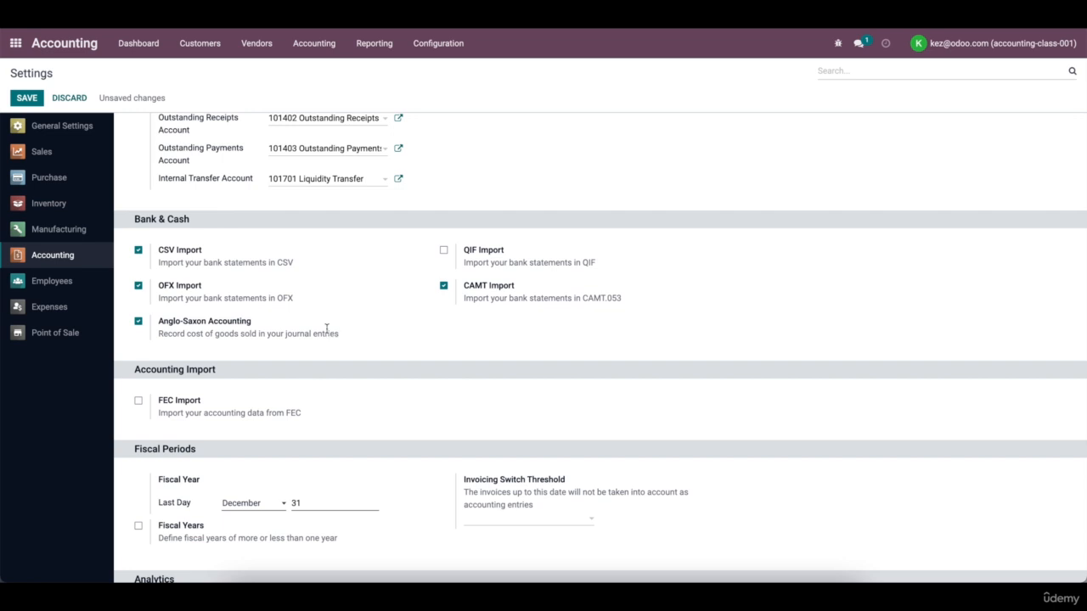
scroll(200, 266, "down", 2)
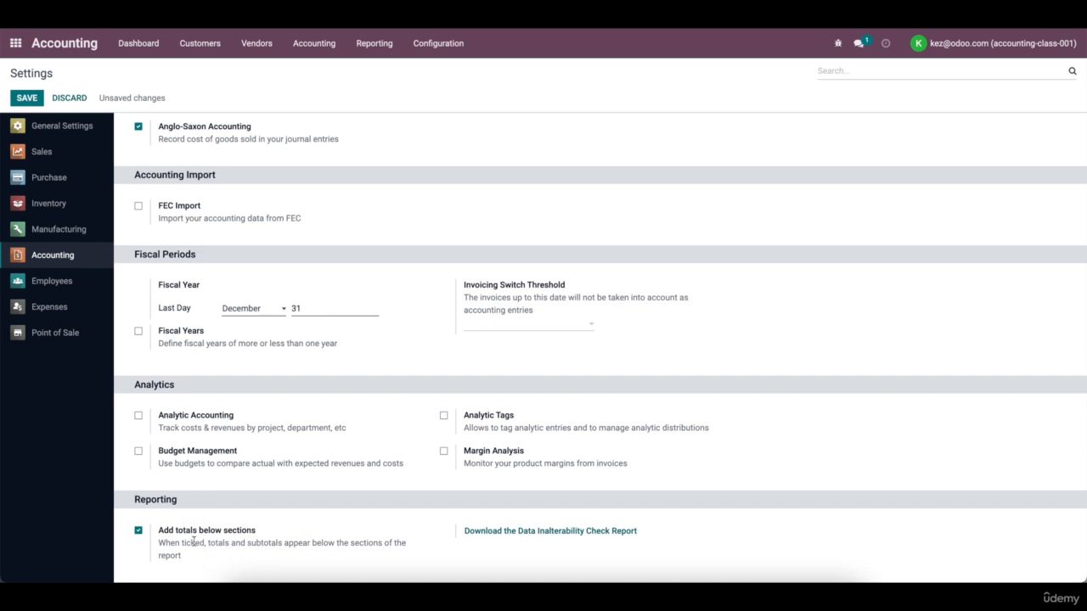
mouse_move(198, 555)
scroll(398, 311, "up", 1)
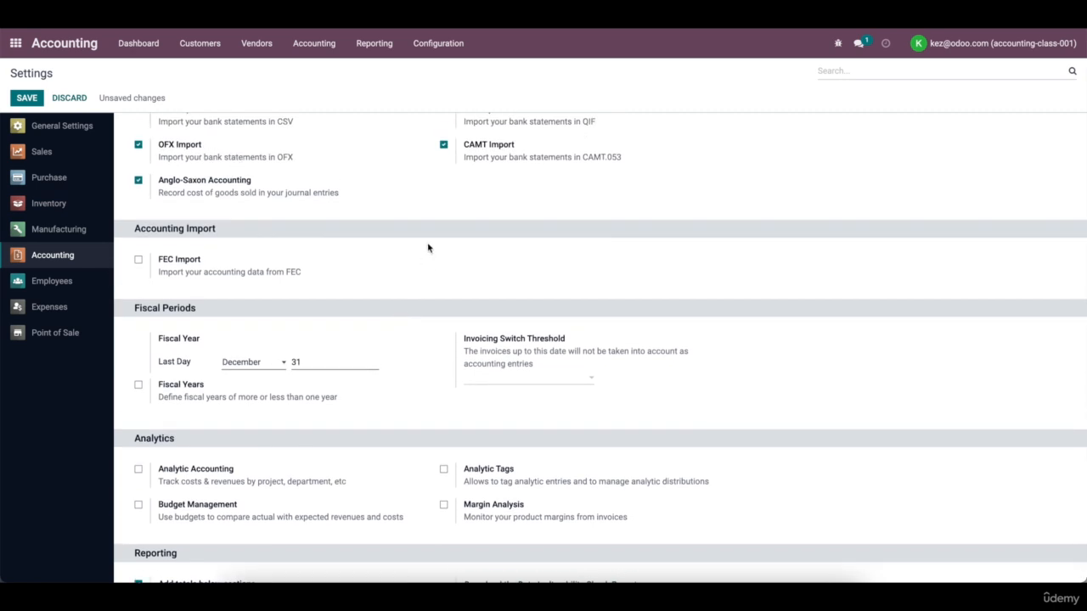